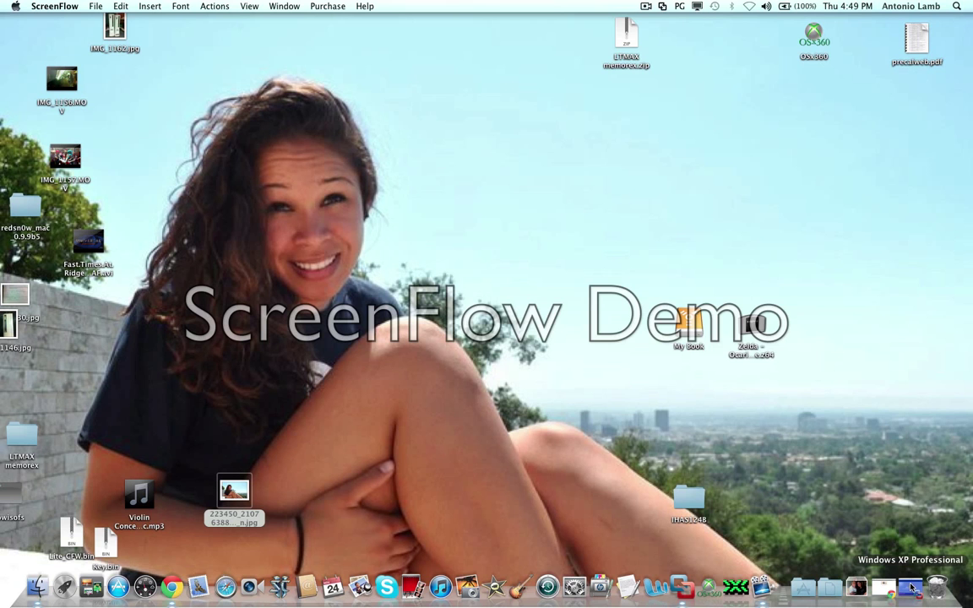
# Step: Start the Windows XP Professional VM, log in, enlarge its window, and drag the LTMAX memorex folder aside
pyautogui.click(855, 586)
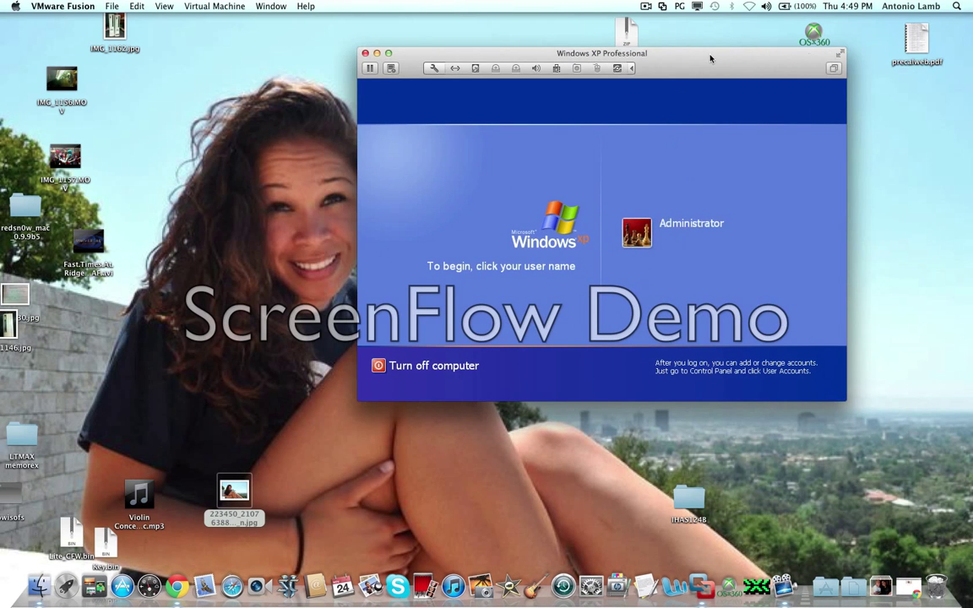
pyautogui.click(517, 229)
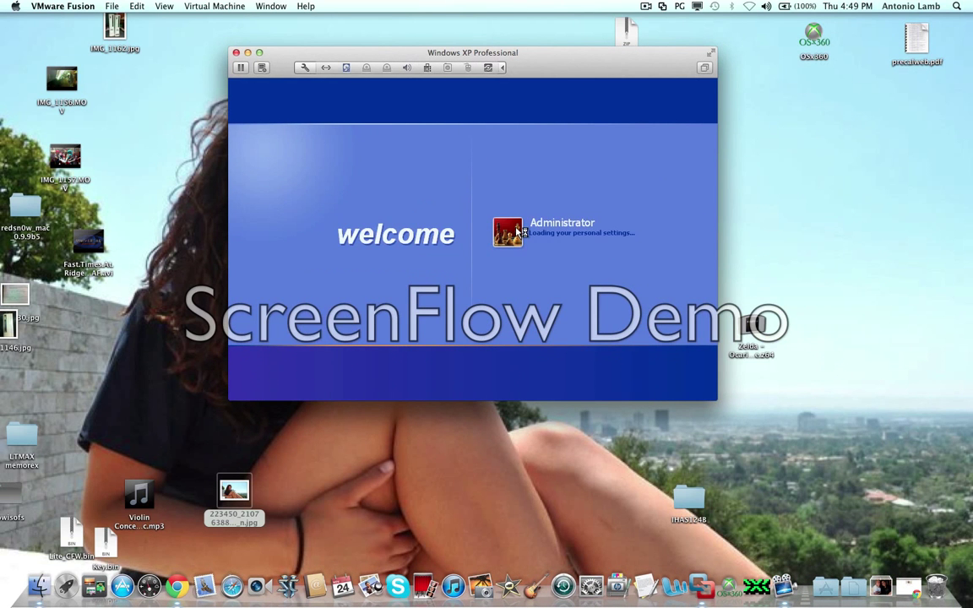
pyautogui.moveTo(601, 58); pyautogui.dragTo(504, 30)
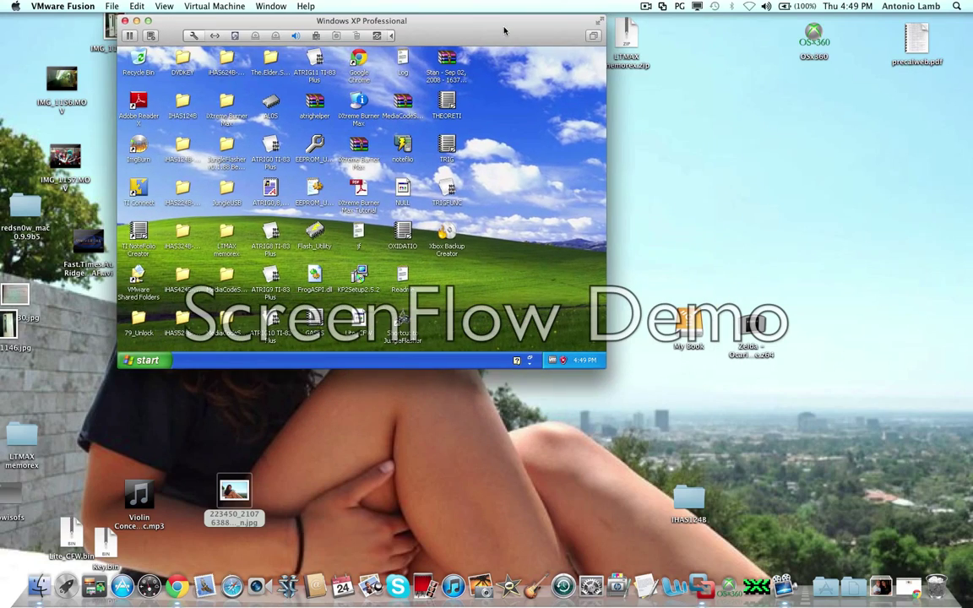
pyautogui.moveTo(605, 369); pyautogui.dragTo(807, 549)
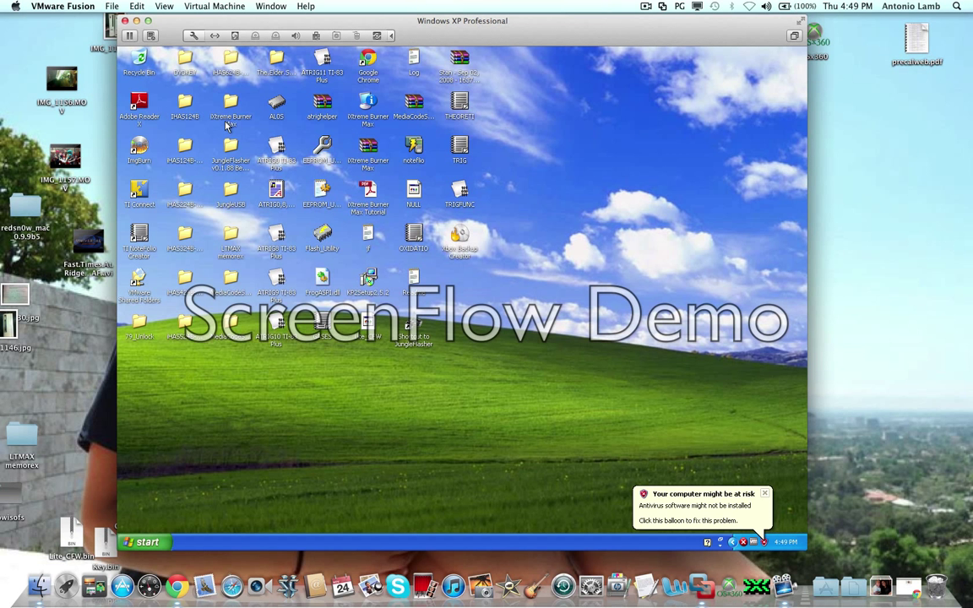
pyautogui.moveTo(239, 235); pyautogui.dragTo(696, 279)
# Step: Open the LTMAX memorex folder and then its iXtreme Burner Max subfolder
pyautogui.doubleClick(688, 276)
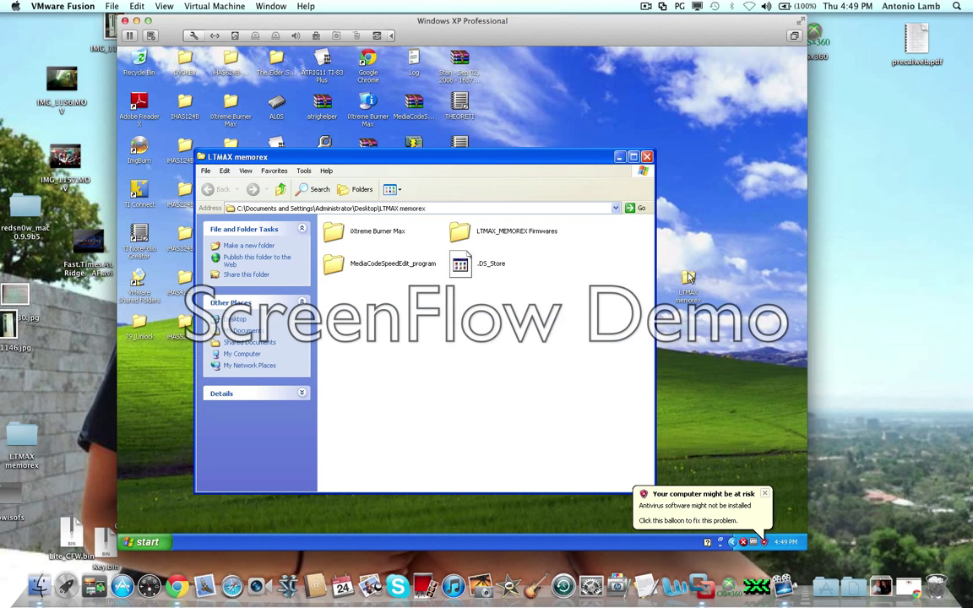
pyautogui.click(471, 228)
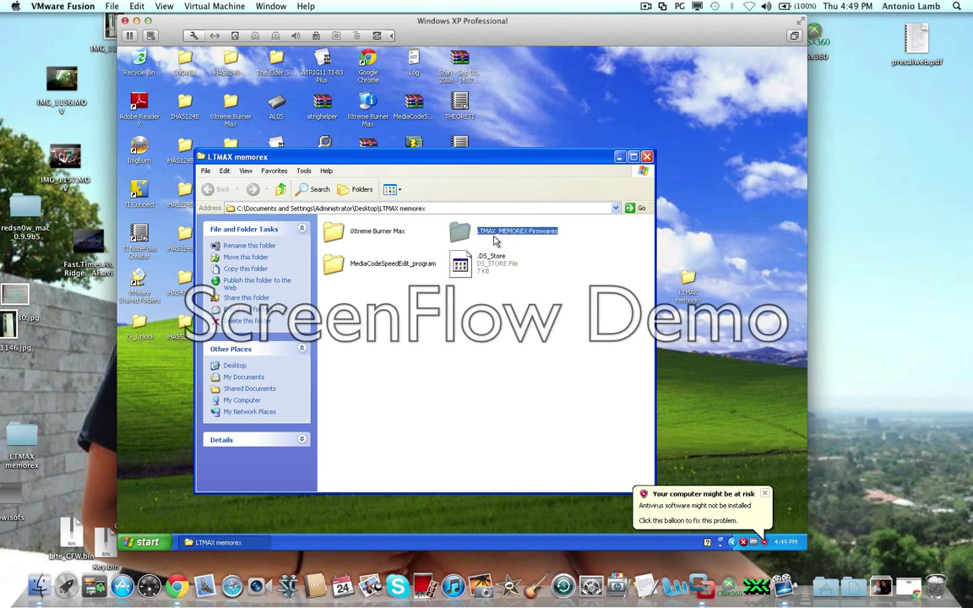
pyautogui.doubleClick(376, 232)
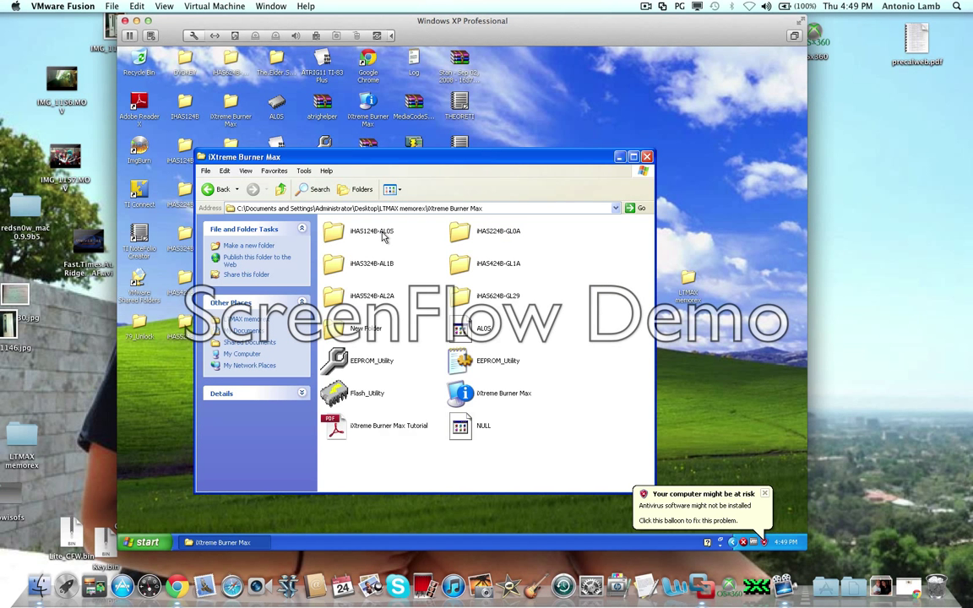
# Step: Launch Flash_Utility, reposition its window, and close it again
pyautogui.doubleClick(369, 387)
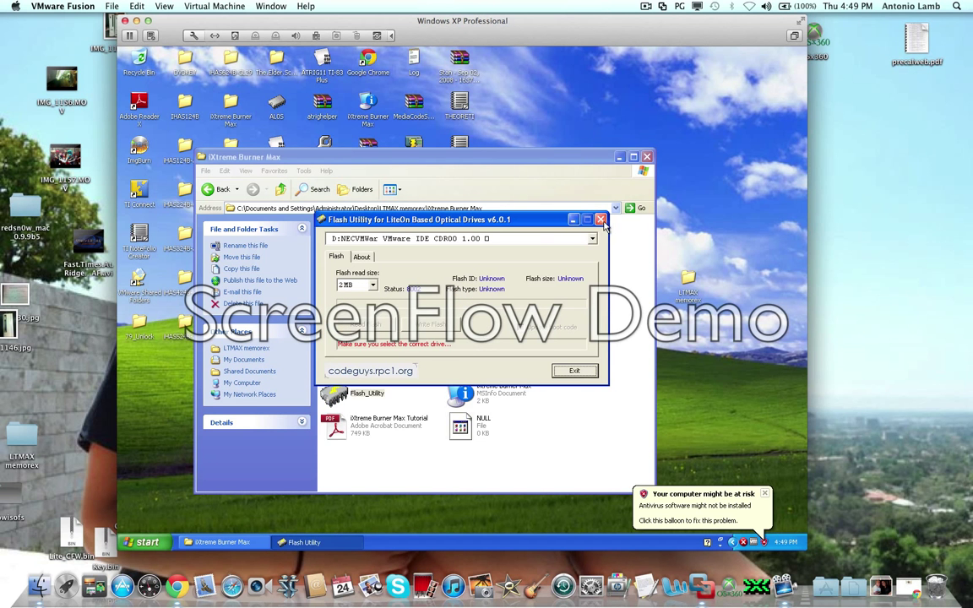
pyautogui.moveTo(541, 220); pyautogui.dragTo(500, 315)
pyautogui.click(561, 304)
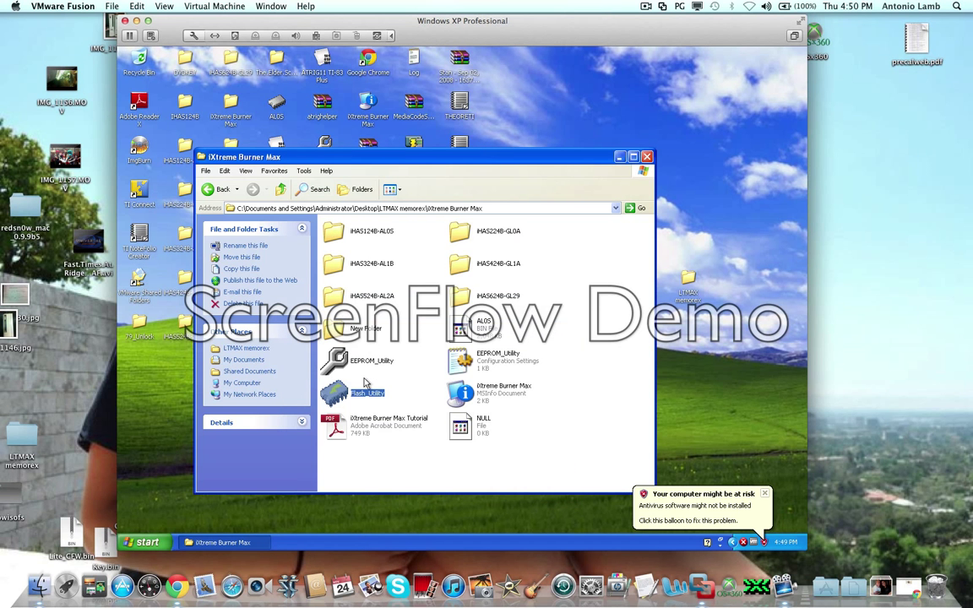
# Step: Relaunch Flash Utility, select the F:ATAPI iHAS124 drive, and confirm Write Flash with Yes
pyautogui.press('Return')
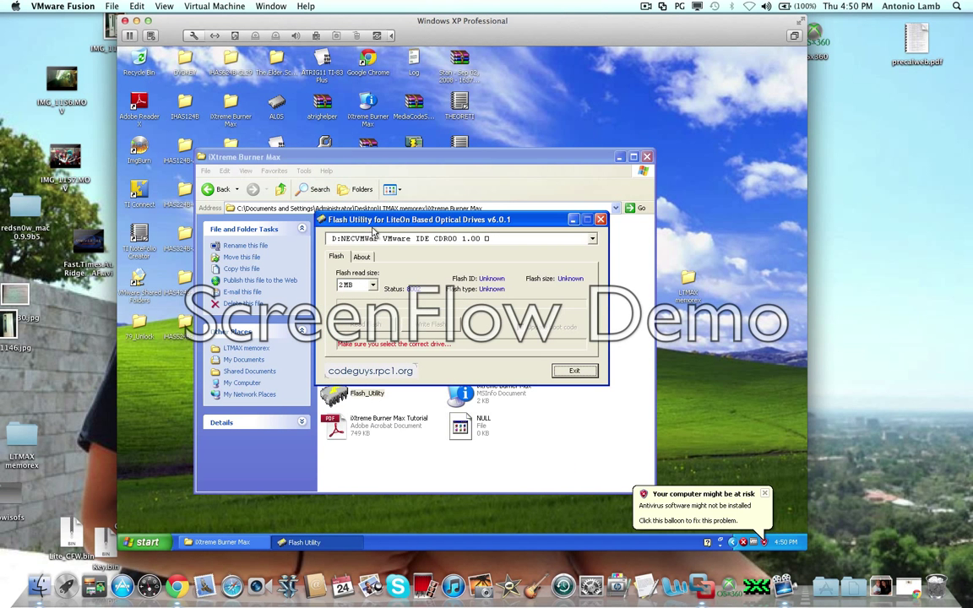
pyautogui.click(336, 238)
pyautogui.click(375, 255)
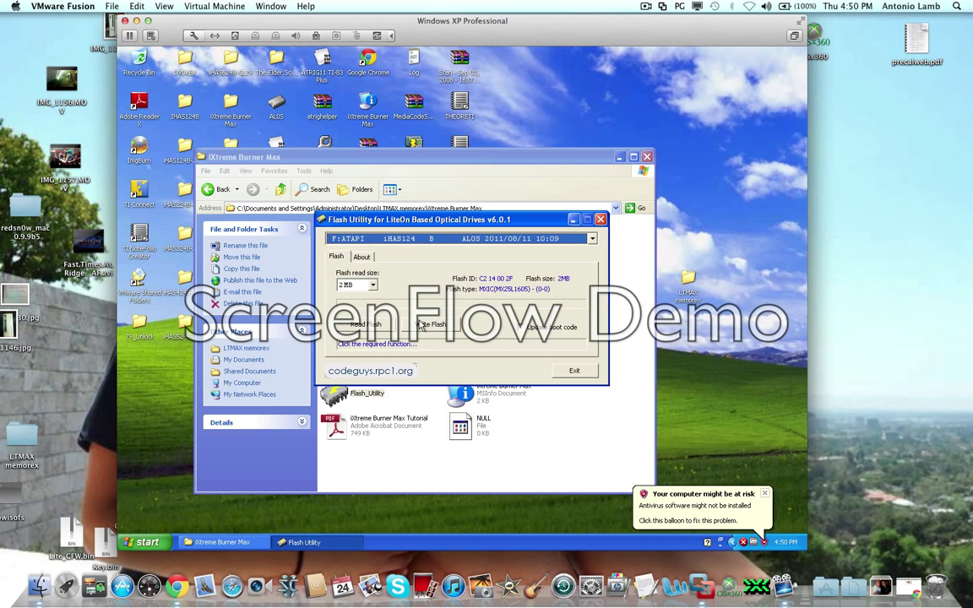
pyautogui.click(433, 326)
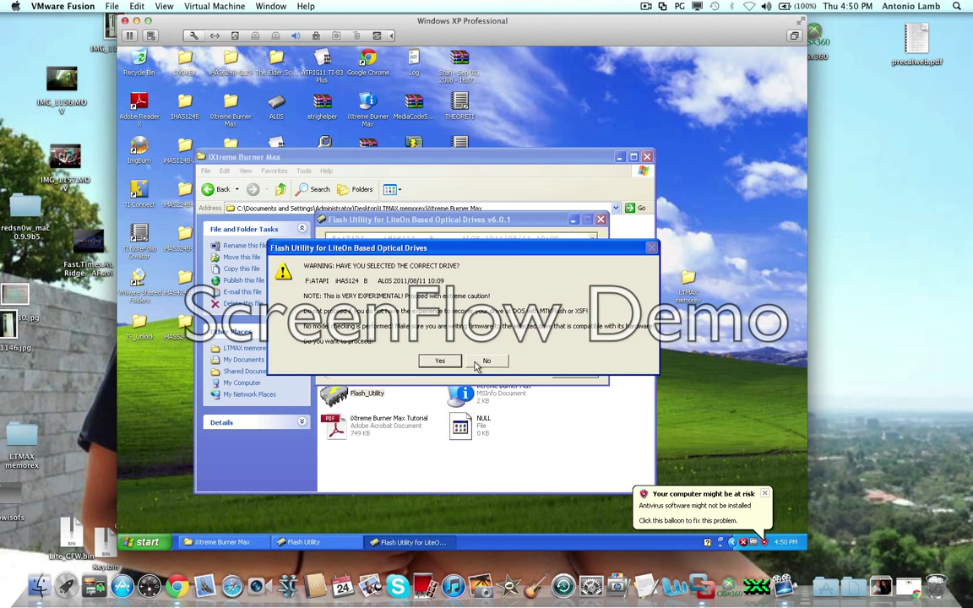
pyautogui.click(439, 360)
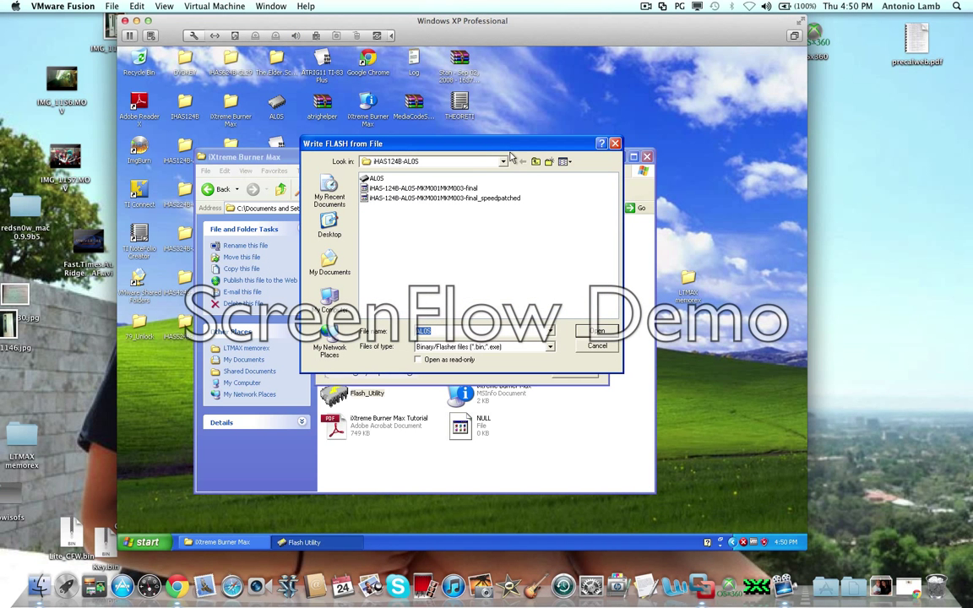
# Step: Browse to the LTMAX_MEMOREX Firmwares folder, then cancel the firmware file selection
pyautogui.click(523, 161)
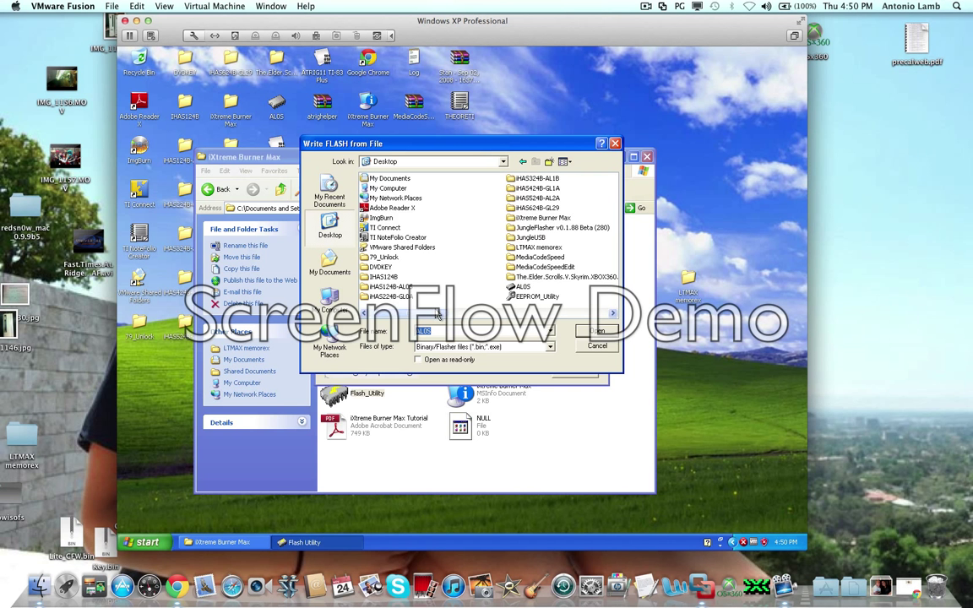
pyautogui.scroll(-2, 418, 279)
pyautogui.doubleClick(409, 249)
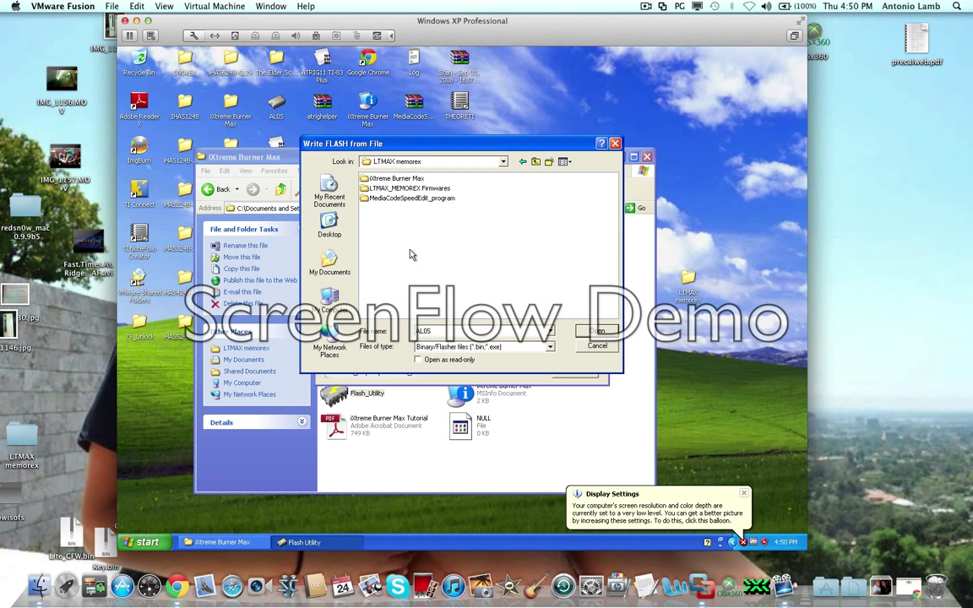
pyautogui.click(418, 189)
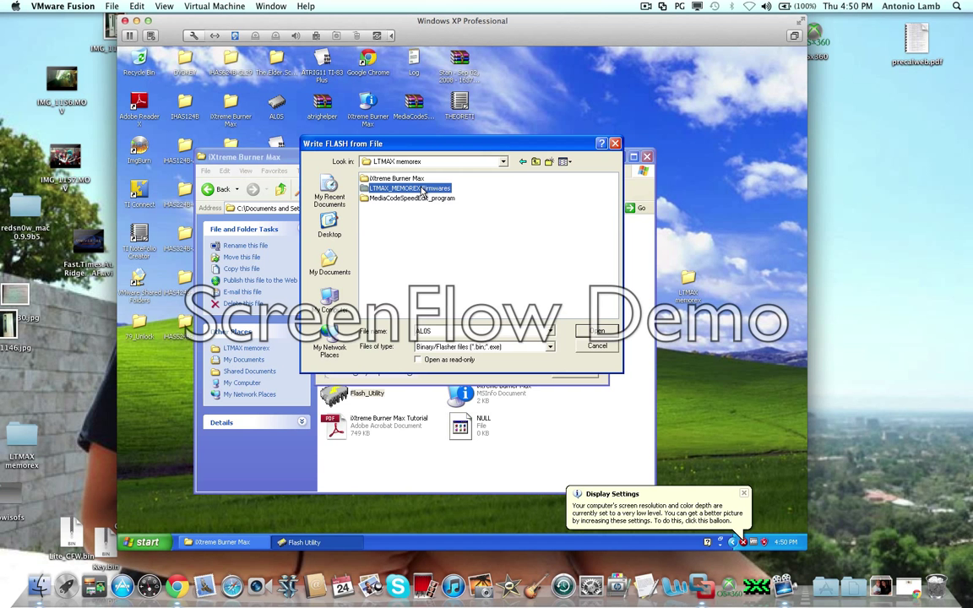
pyautogui.doubleClick(435, 192)
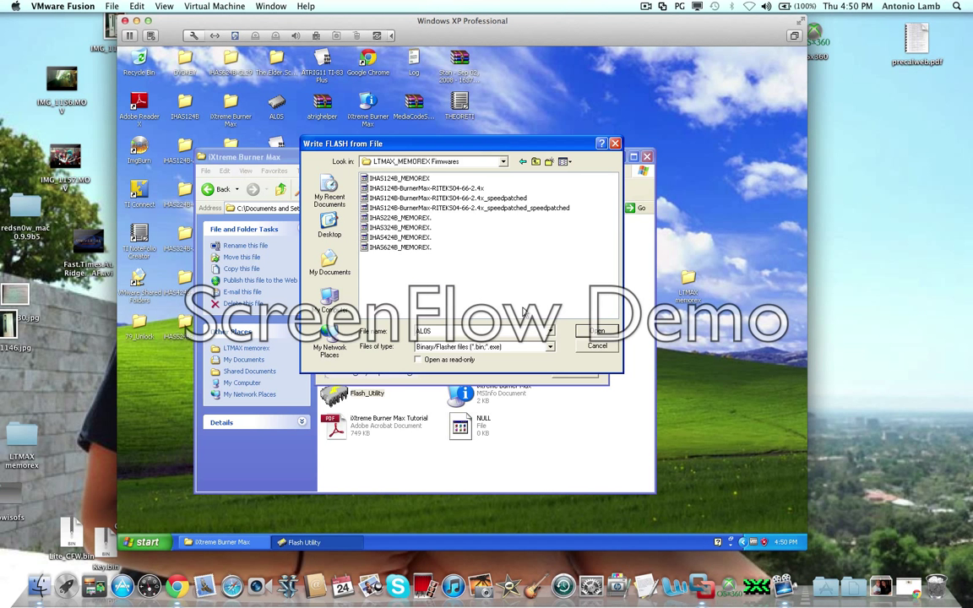
pyautogui.click(598, 346)
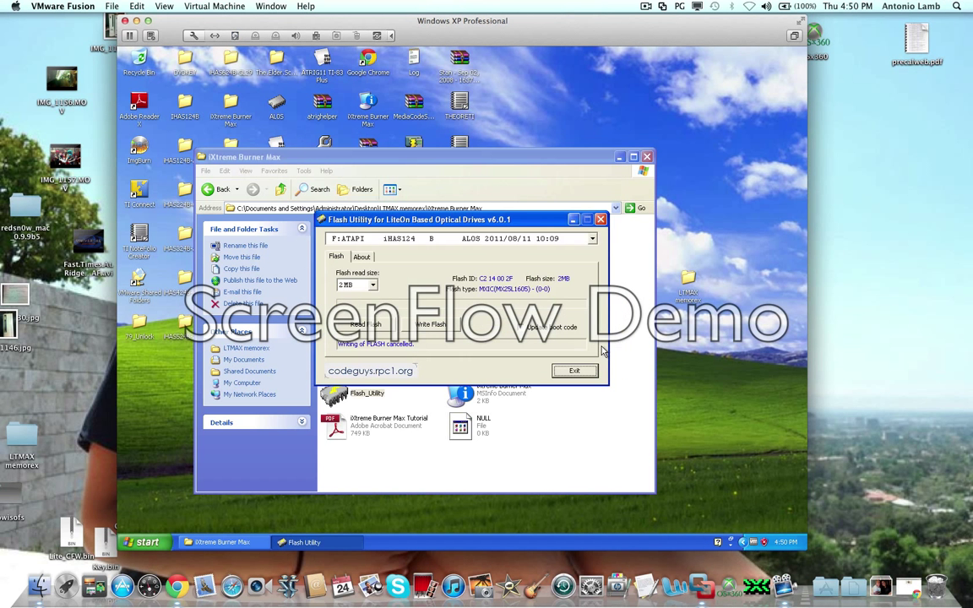
# Step: Close Flash Utility and launch Media Code Speed Edit from the MediaCodeSpeedEdit_program folder
pyautogui.click(600, 219)
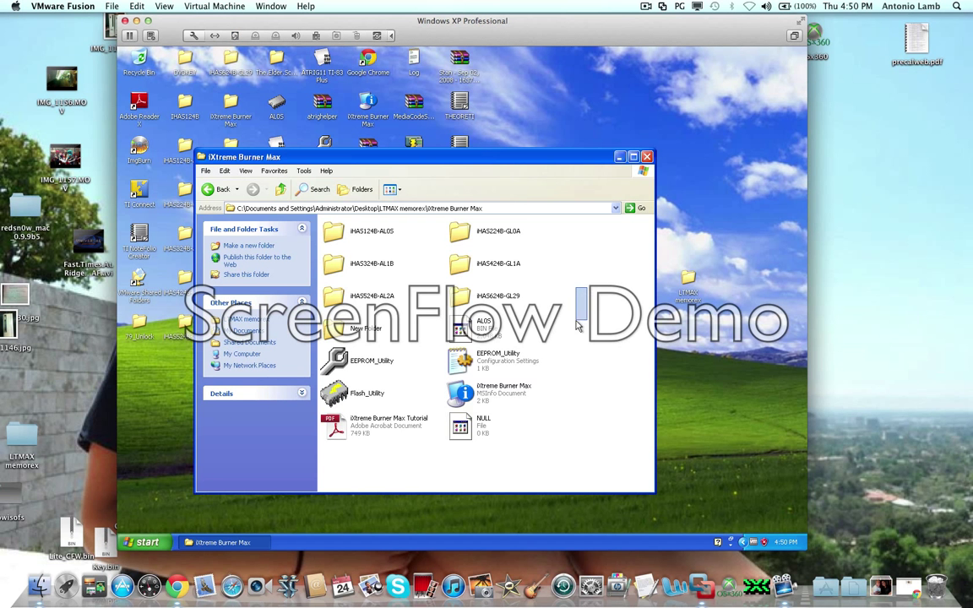
pyautogui.moveTo(558, 282); pyautogui.dragTo(556, 247)
pyautogui.hotkey('alt', 'Left')
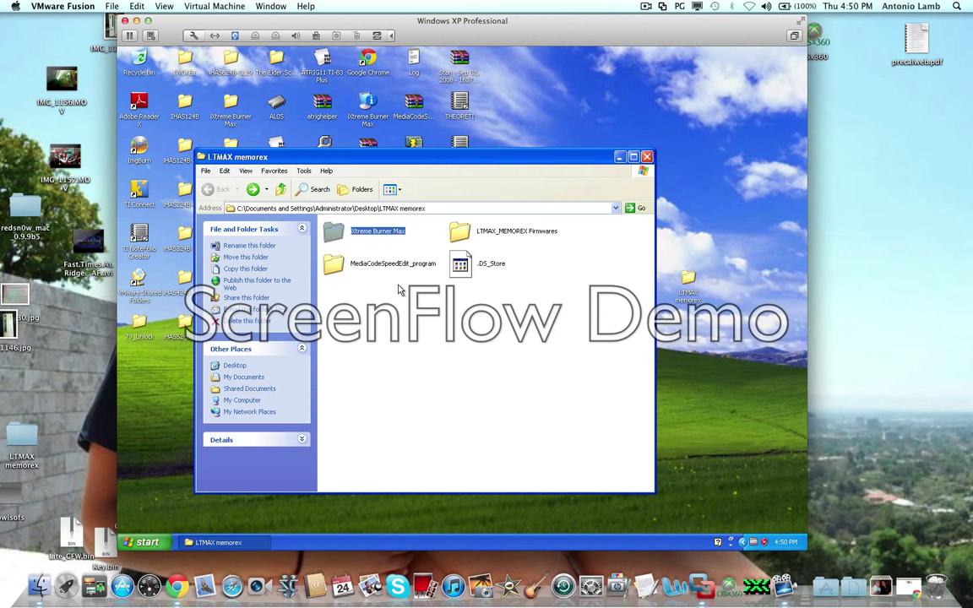
pyautogui.click(380, 264)
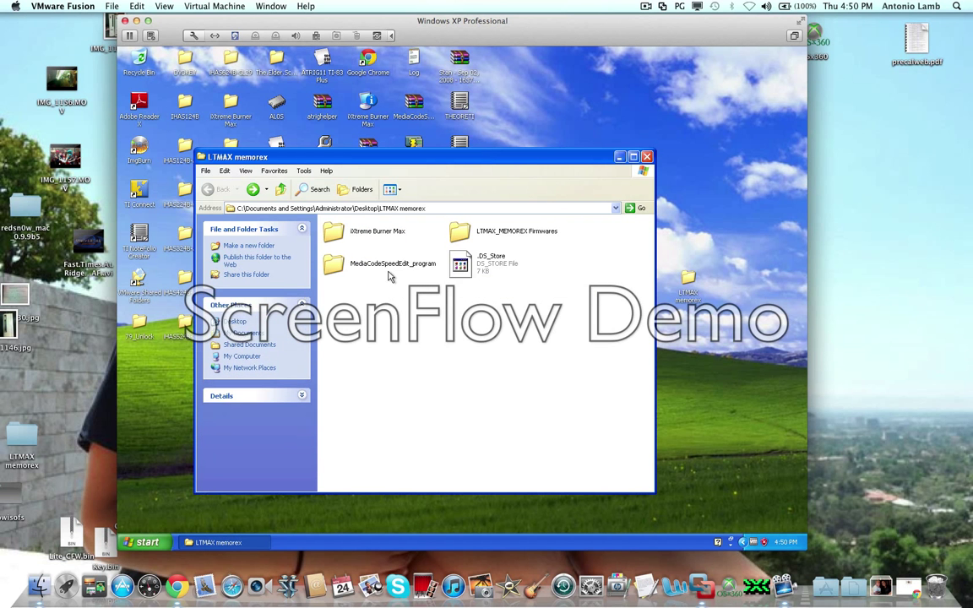
pyautogui.doubleClick(394, 264)
pyautogui.click(385, 266)
pyautogui.doubleClick(385, 266)
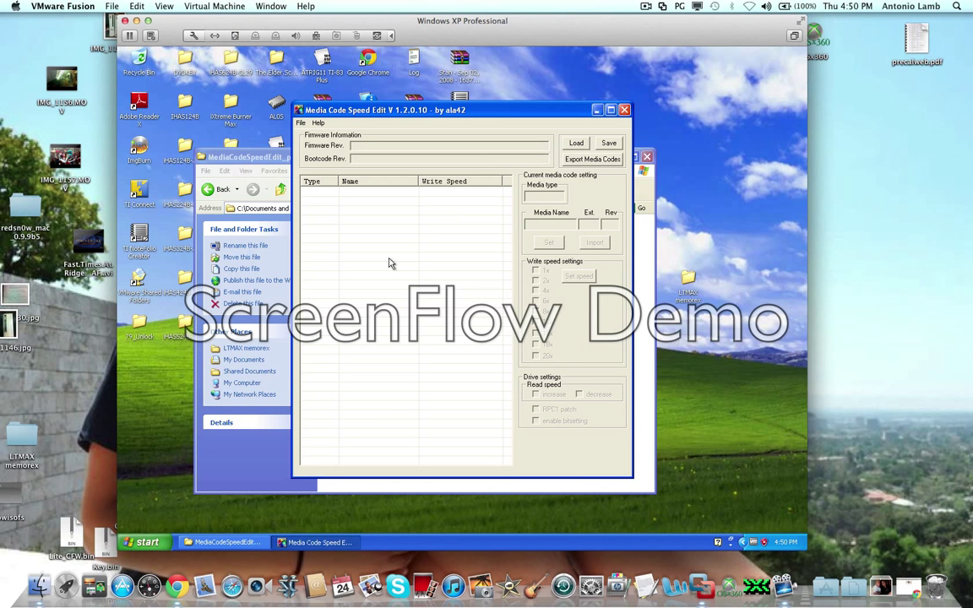
# Step: Load the MKM001MKM003-final firmware from iXtreme Burner Max\iHAS124B-AL0S into the editor
pyautogui.click(575, 143)
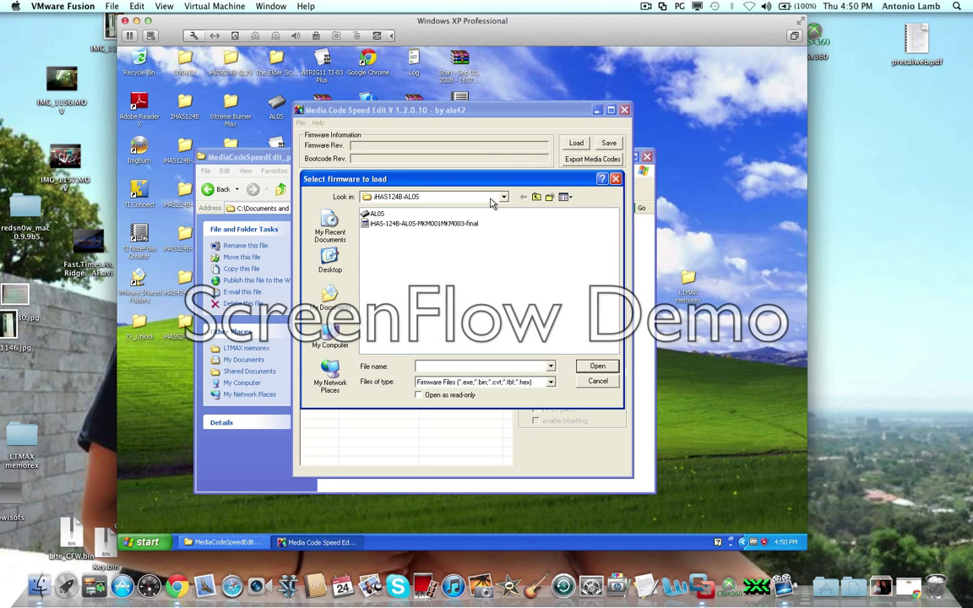
pyautogui.click(536, 197)
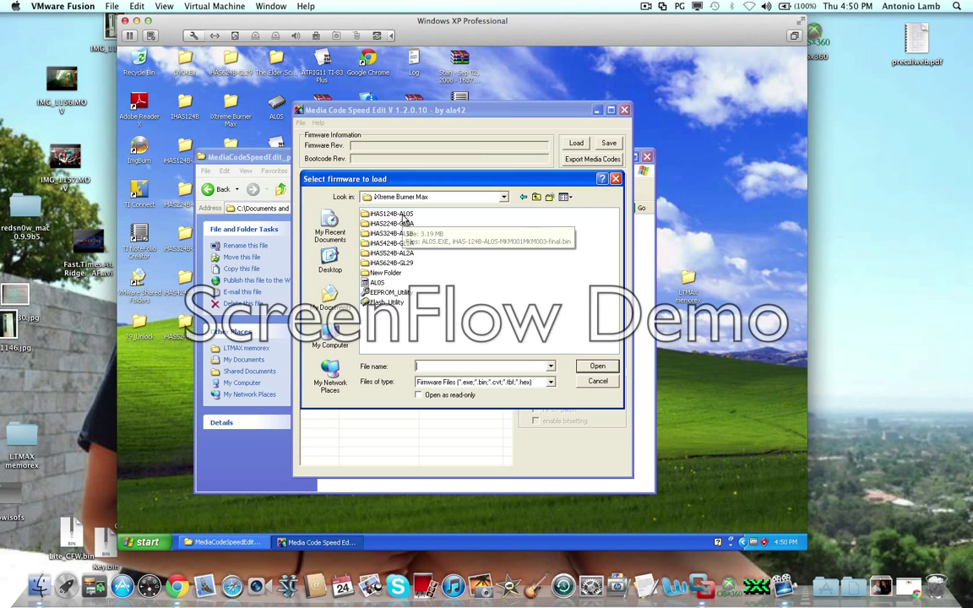
pyautogui.click(536, 197)
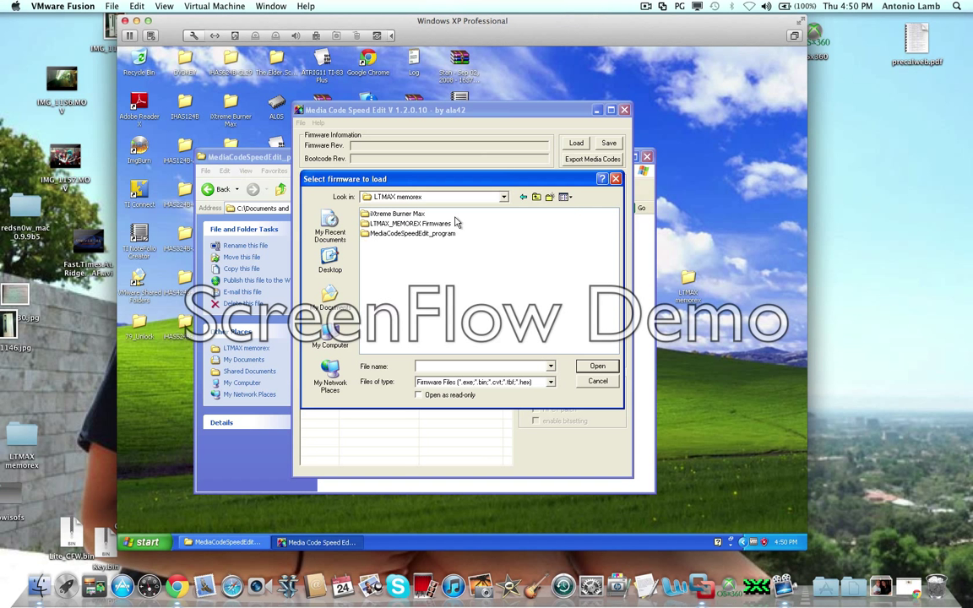
pyautogui.doubleClick(398, 214)
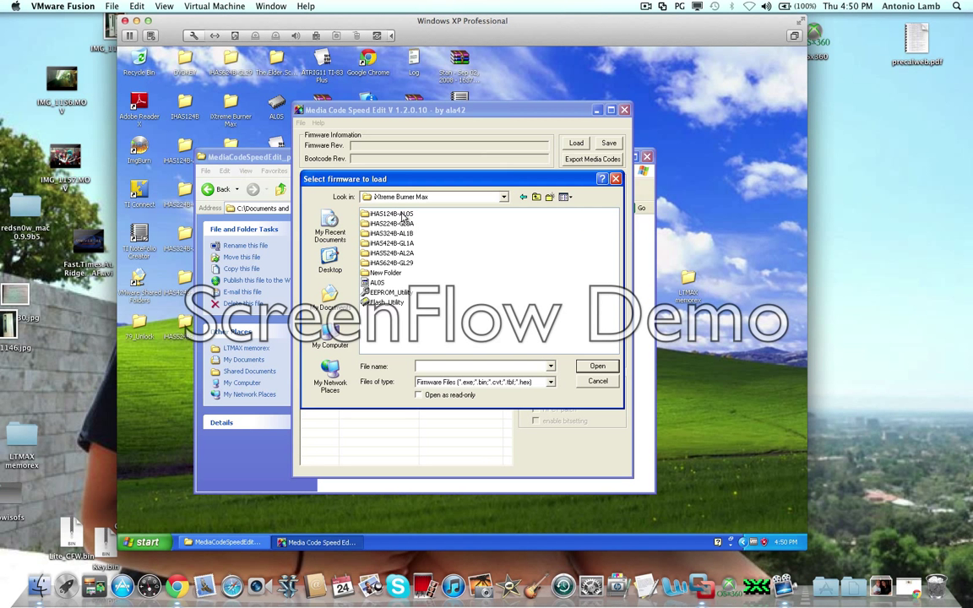
pyautogui.doubleClick(403, 216)
pyautogui.click(399, 224)
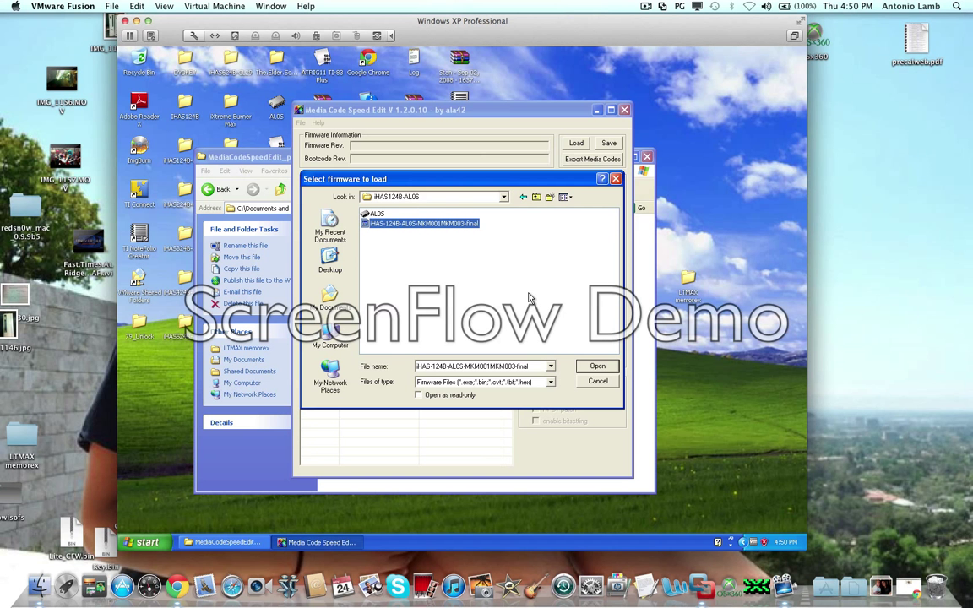
pyautogui.click(597, 366)
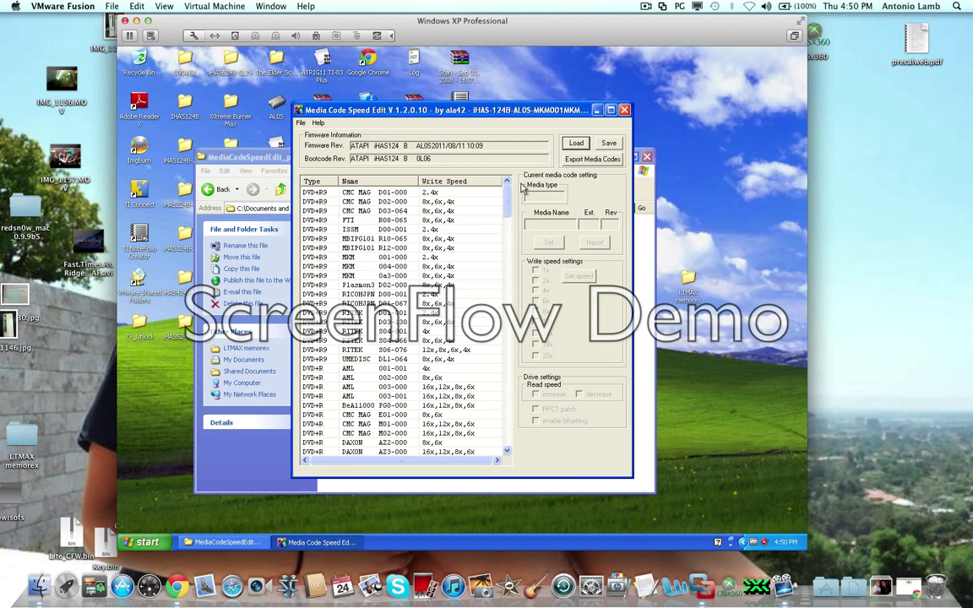
# Step: Select the MBIPG101 R12-000 media code row in the table
pyautogui.click(428, 250)
pyautogui.click(365, 250)
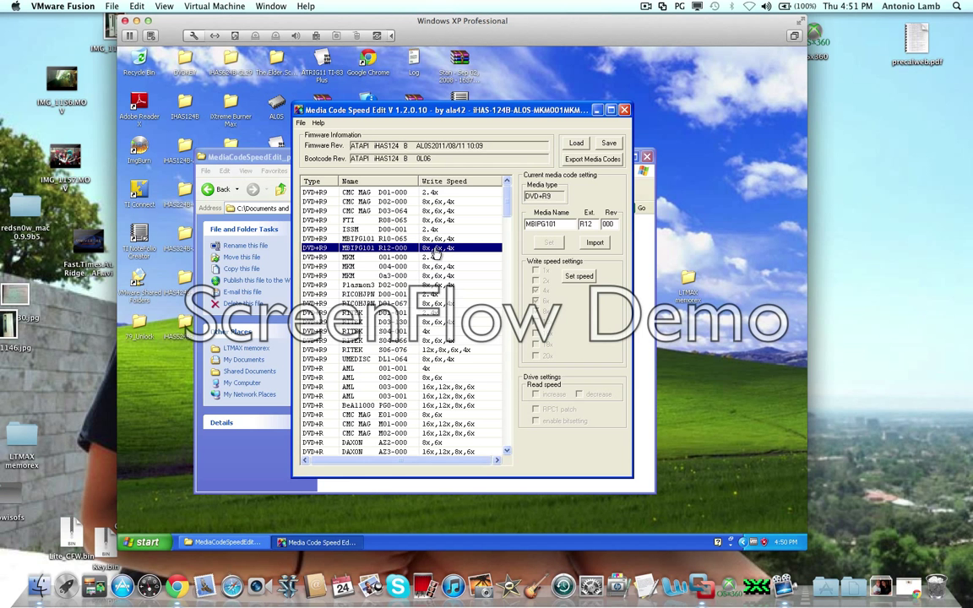
pyautogui.click(461, 250)
# Step: Replace MBIPG101 R12-000's write strategy with RICOHJPN D00-001's, then save, declining the warning
pyautogui.doubleClick(461, 251)
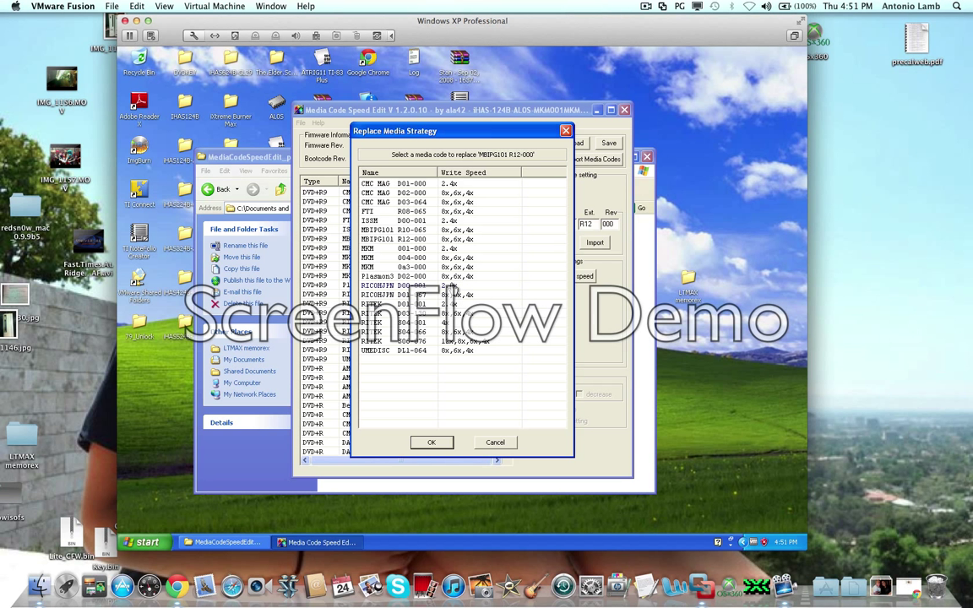
pyautogui.click(452, 288)
pyautogui.click(431, 447)
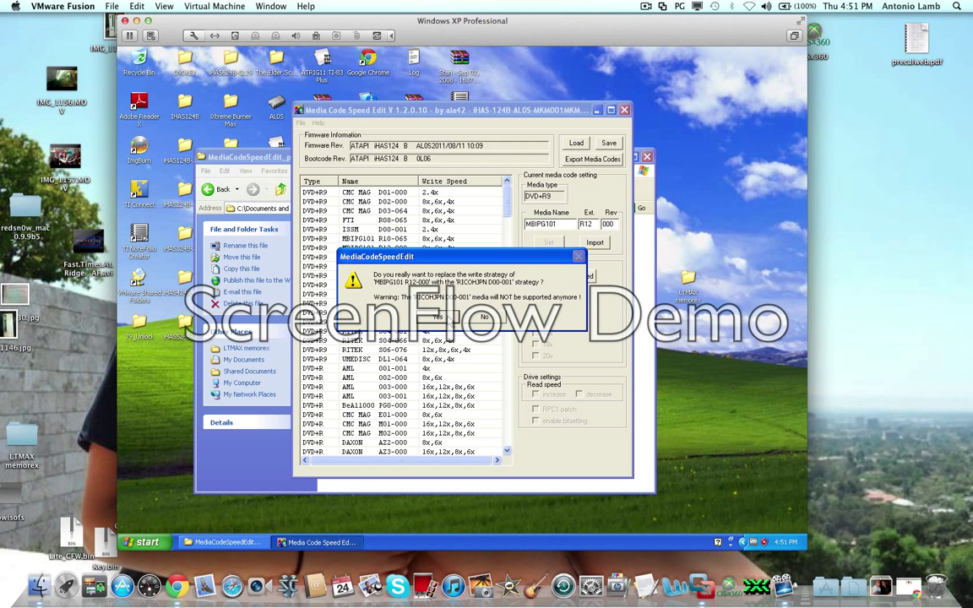
pyautogui.click(437, 317)
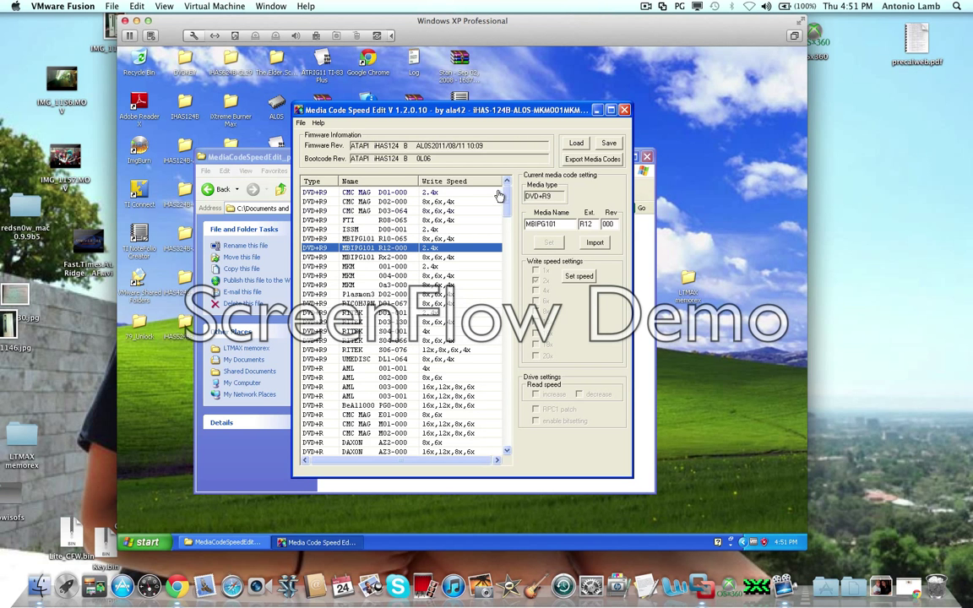
pyautogui.click(588, 160)
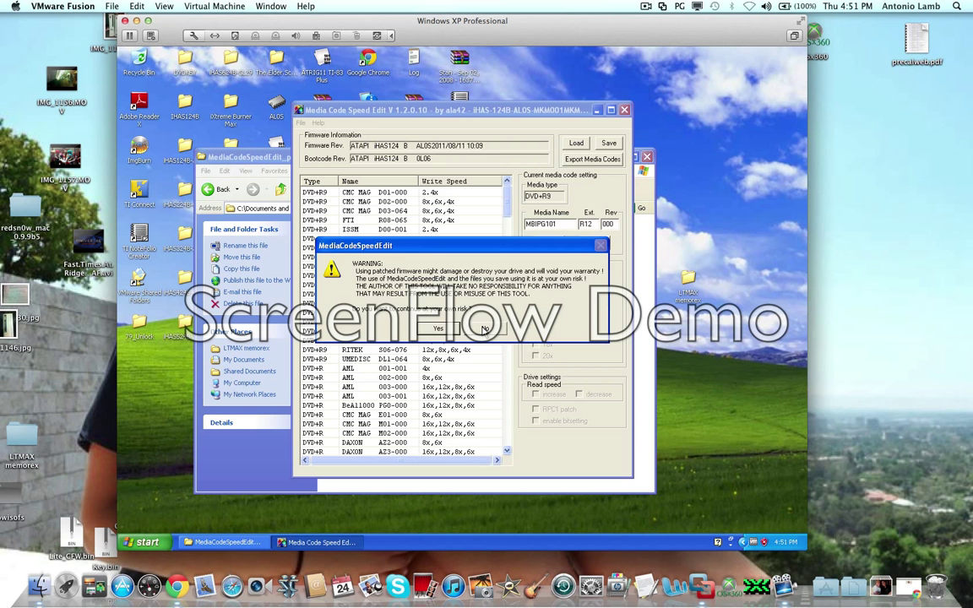
pyautogui.click(483, 328)
# Step: Close Media Code Speed Edit, return to iXtreme Burner Max, and run Flash_Utility
pyautogui.hotkey('alt', 'F4')
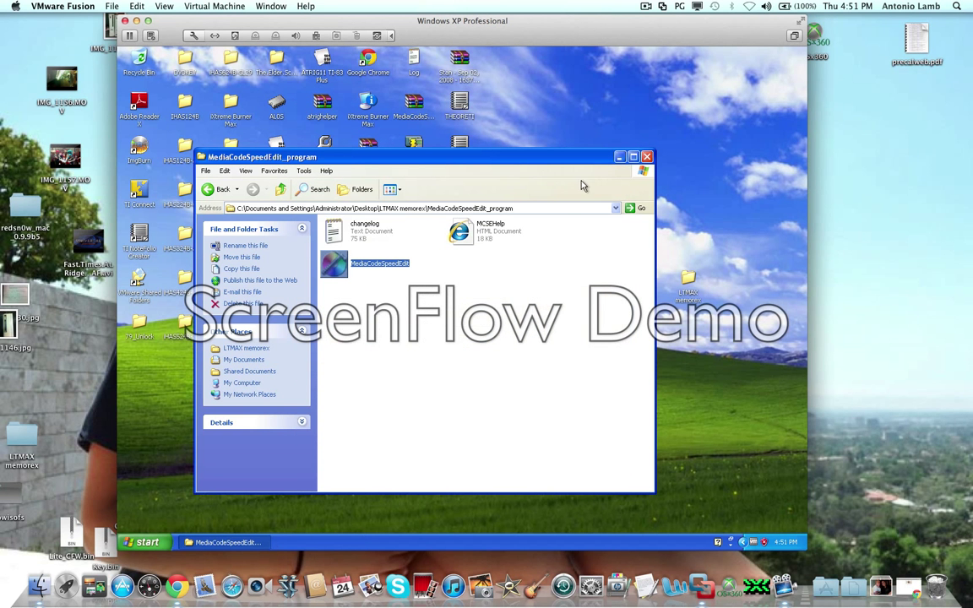
pyautogui.click(521, 311)
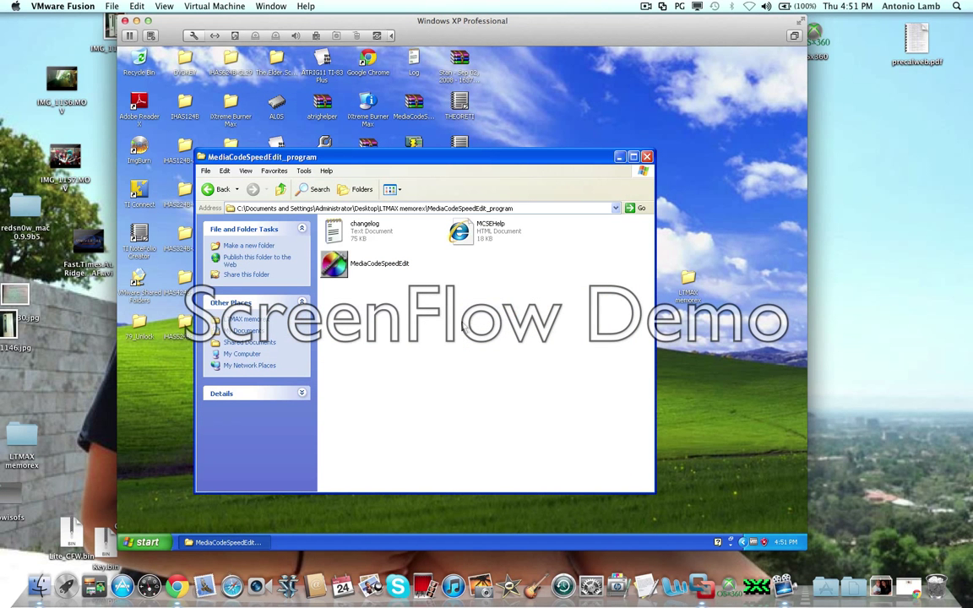
pyautogui.click(213, 190)
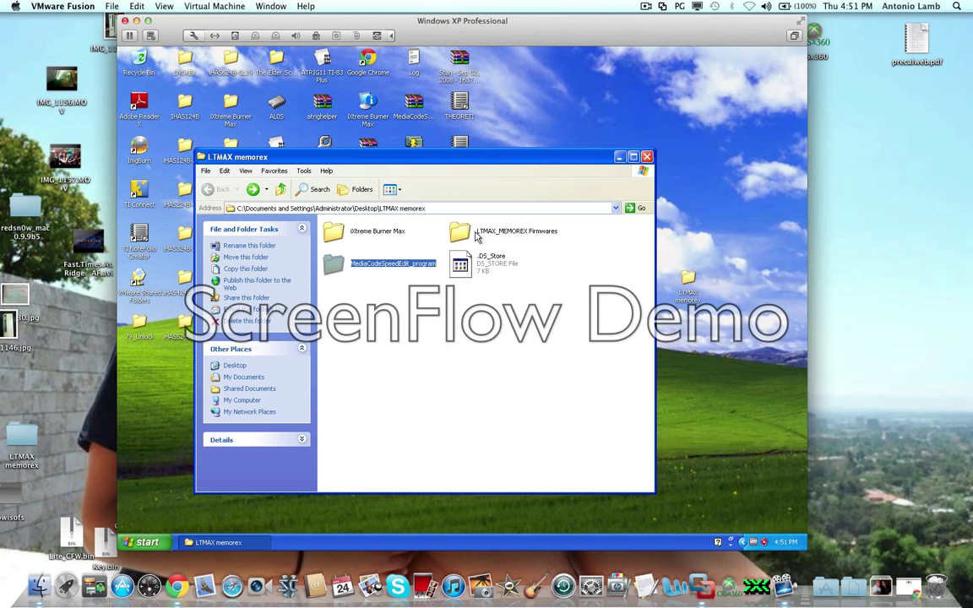
pyautogui.doubleClick(384, 233)
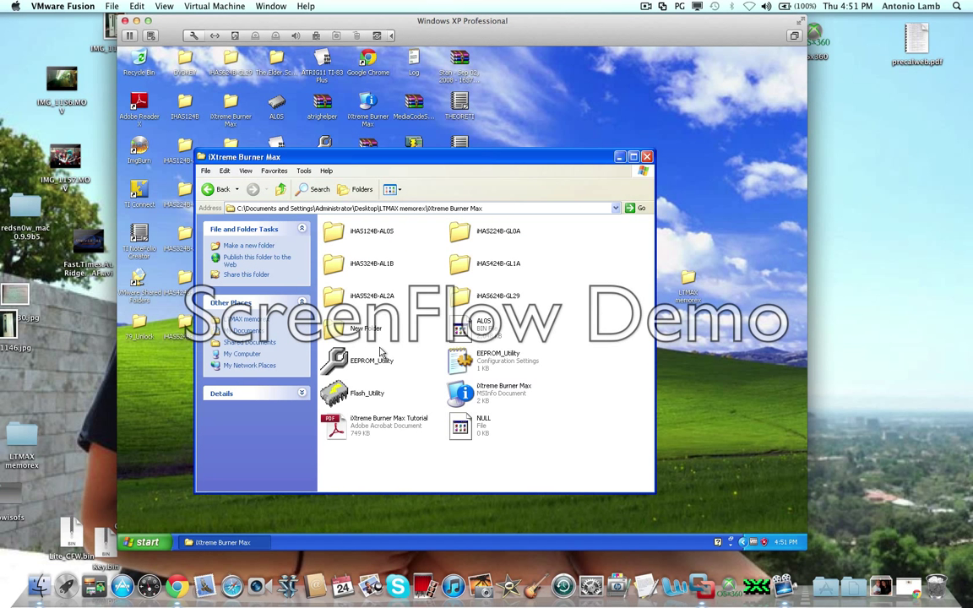
pyautogui.doubleClick(335, 350)
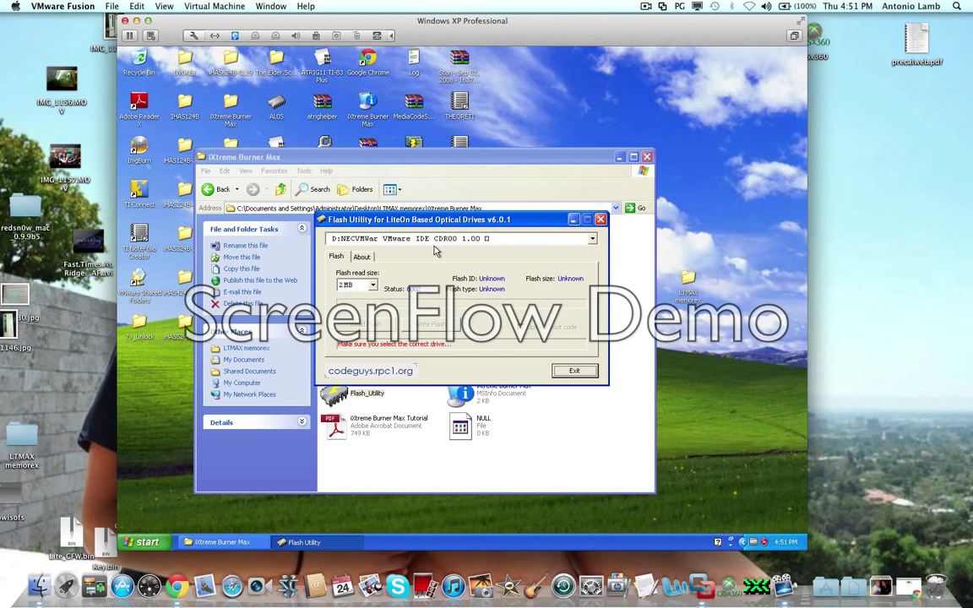
# Step: Select the F:ATAPI iHAS124 drive, start Write Flash, cancel the file choice, and exit
pyautogui.click(429, 240)
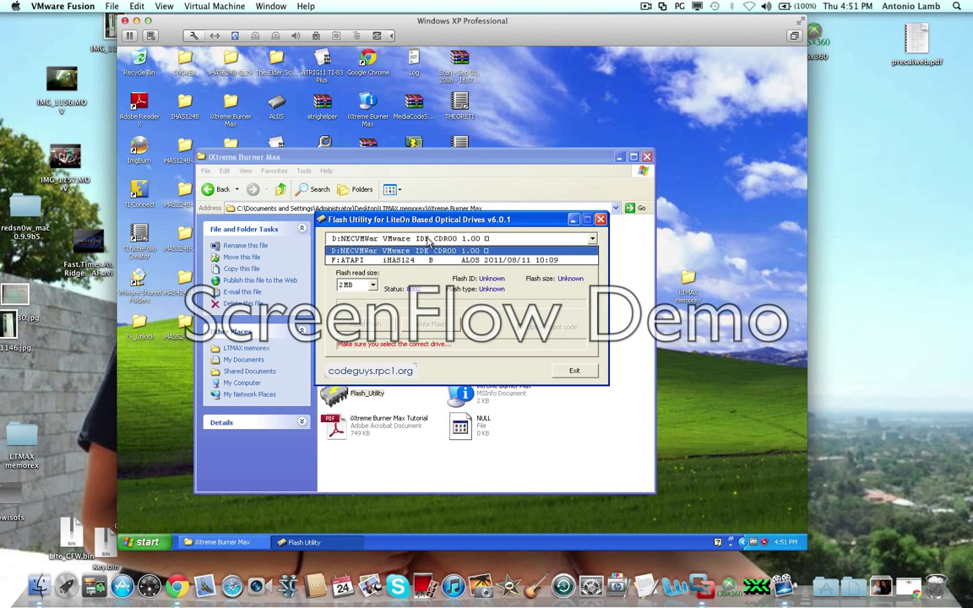
pyautogui.click(426, 260)
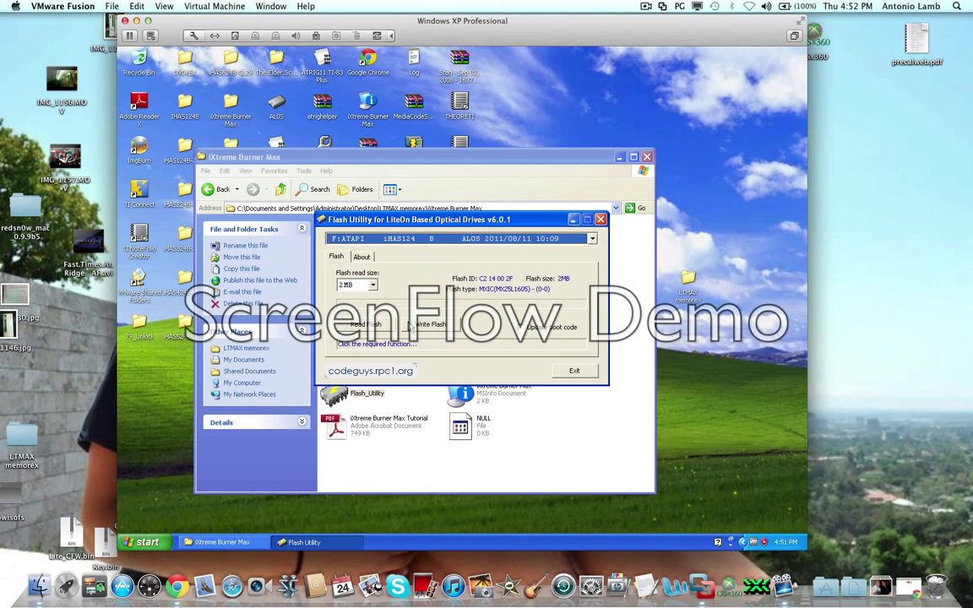
pyautogui.click(427, 326)
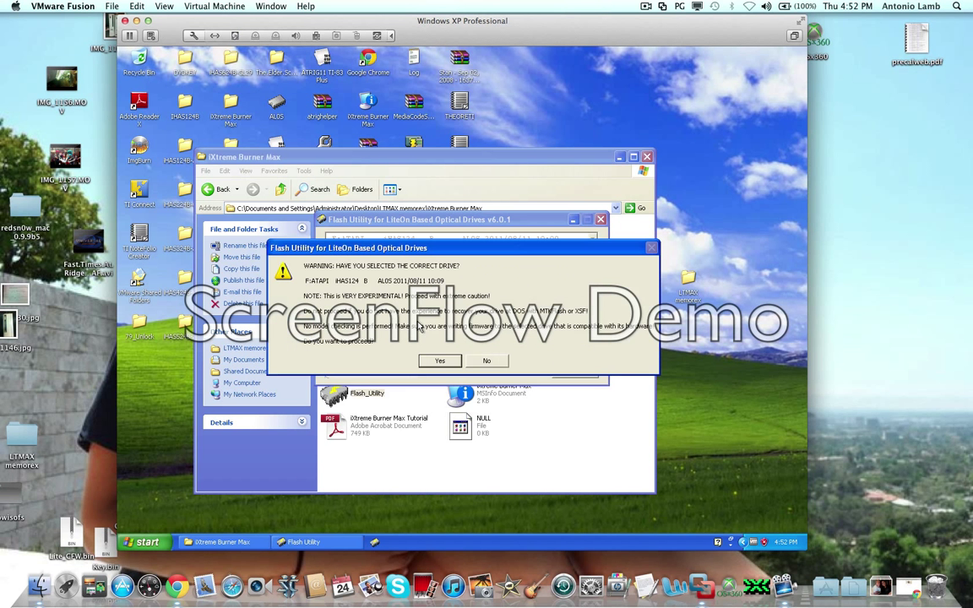
pyautogui.click(442, 361)
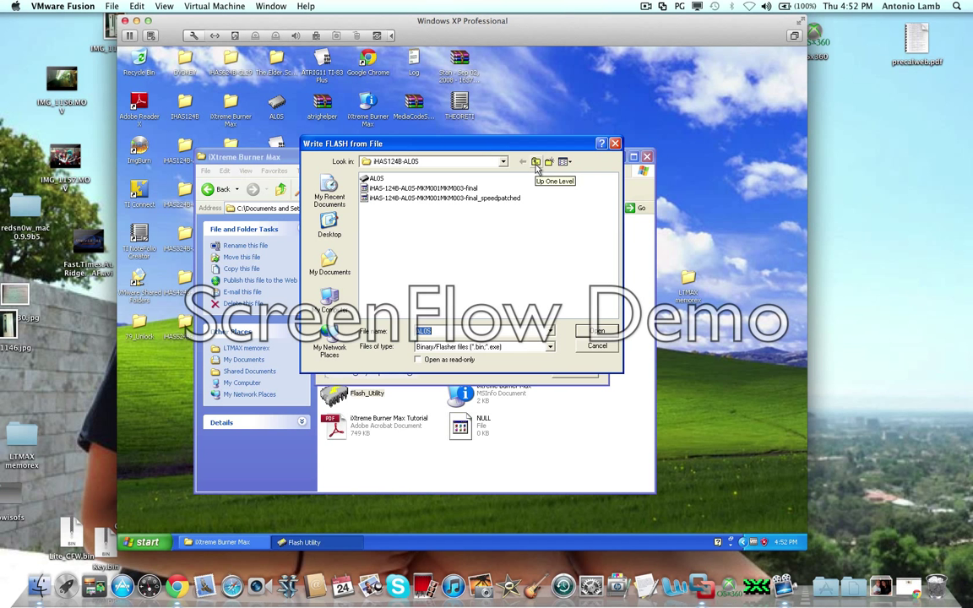
pyautogui.click(602, 348)
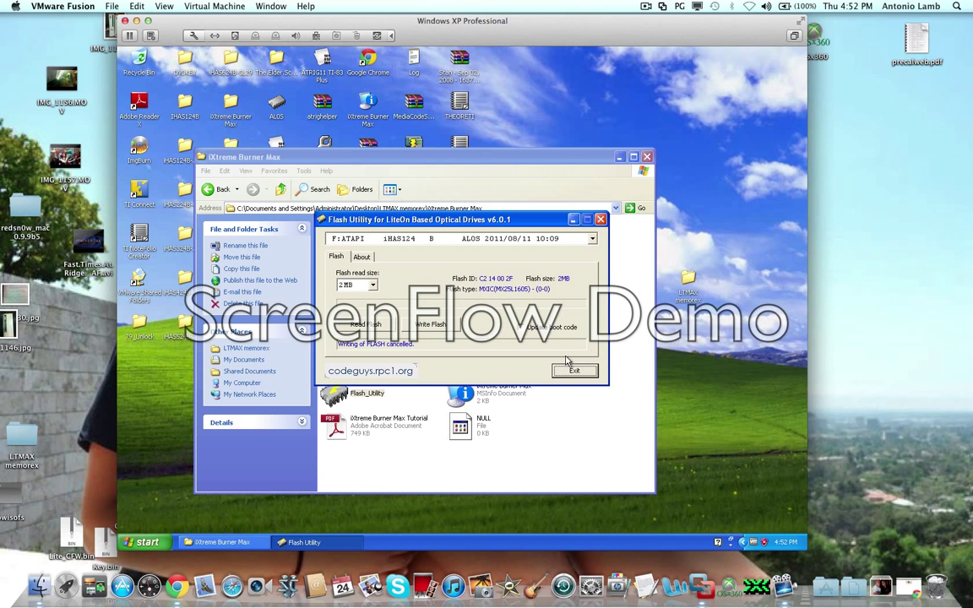
pyautogui.click(599, 220)
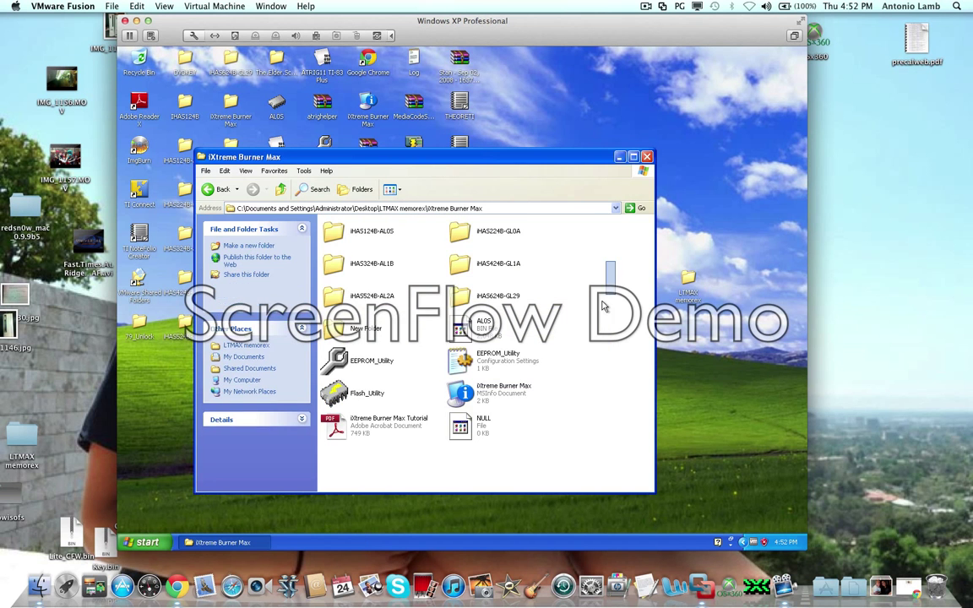
# Step: Close the iXtreme Burner Max Explorer window, then launch ImgBurn from the desktop and close it
pyautogui.click(646, 157)
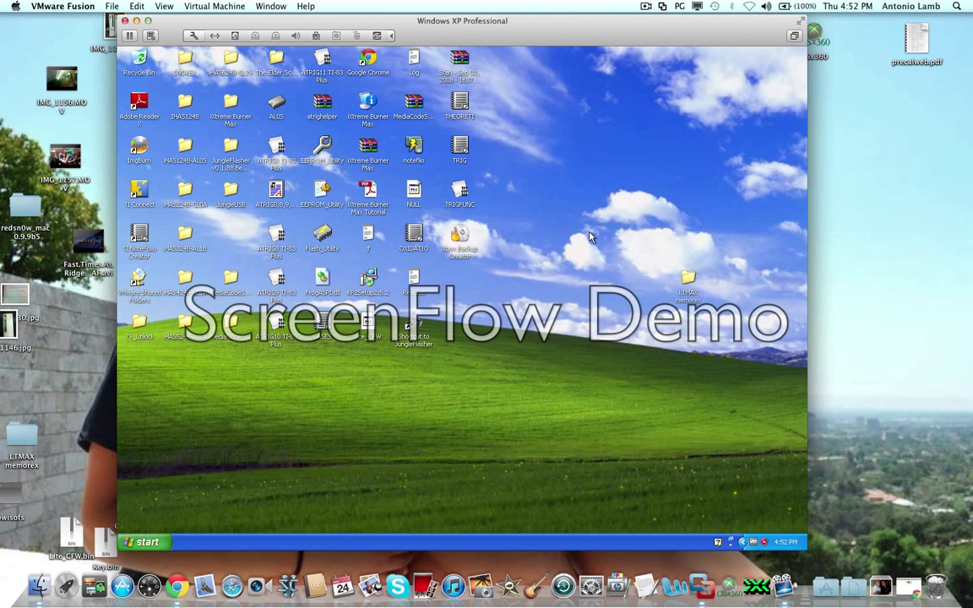
pyautogui.doubleClick(140, 145)
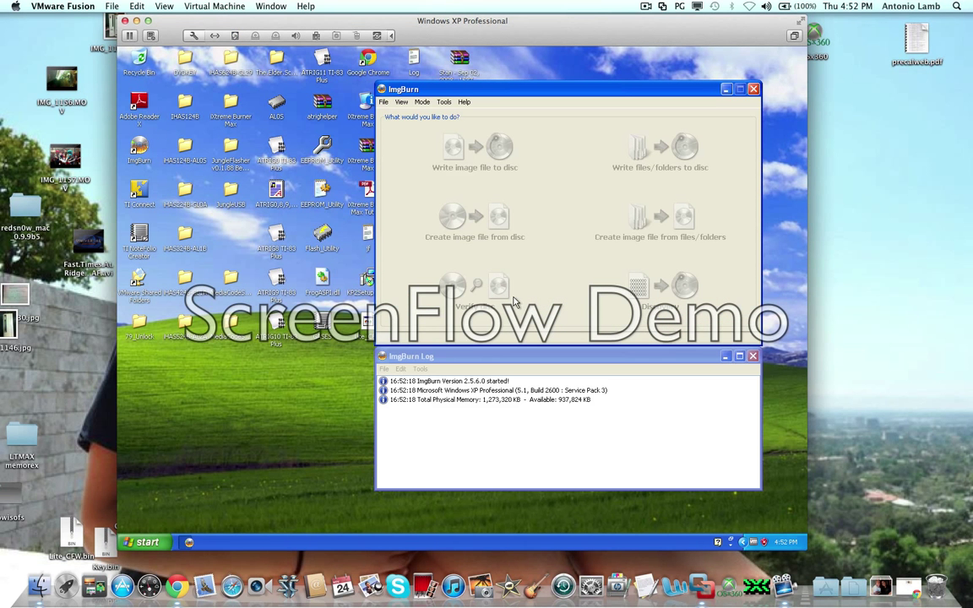
pyautogui.click(753, 88)
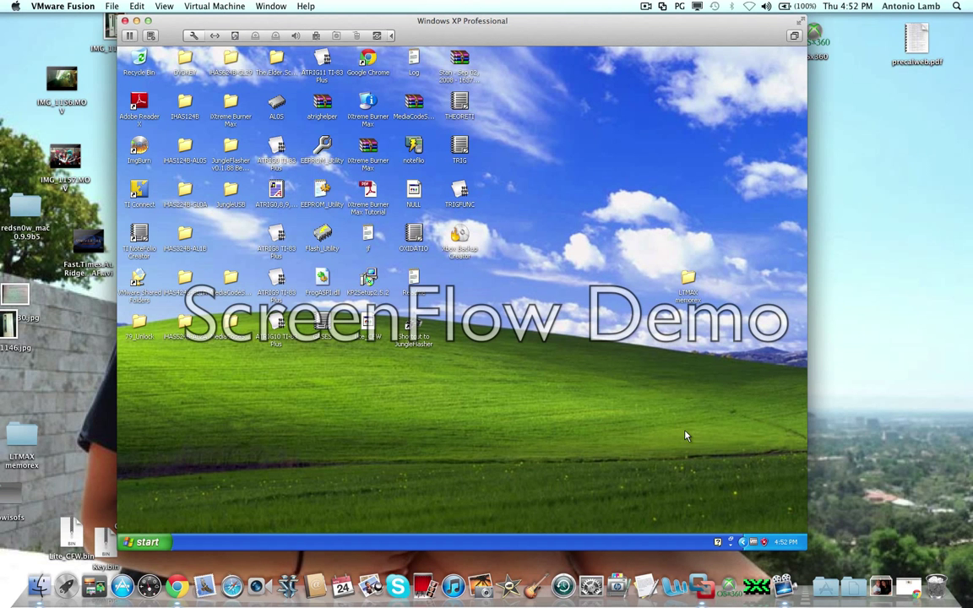
pyautogui.click(956, 6)
pyautogui.write('scree')
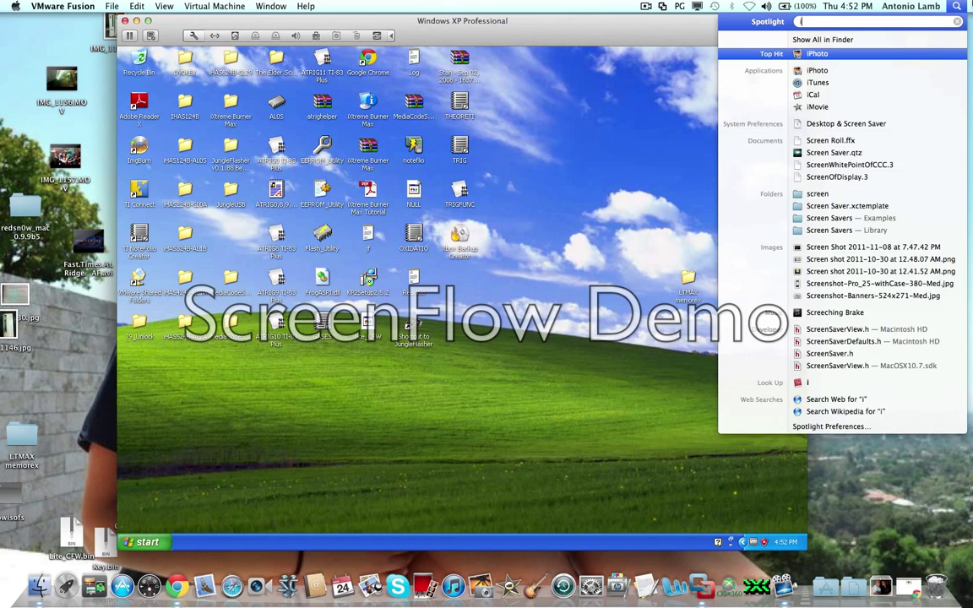
pyautogui.press('Return')
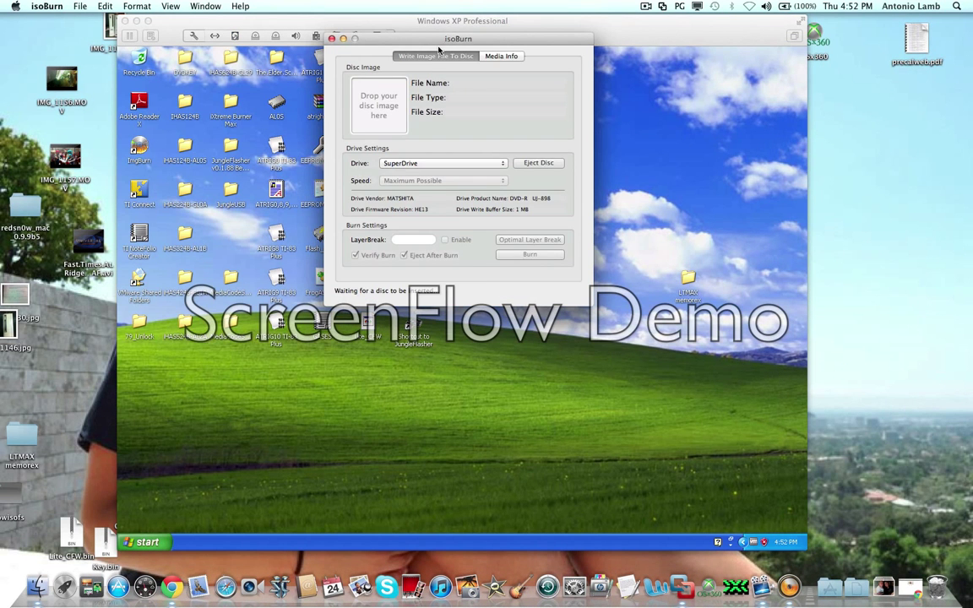
pyautogui.moveTo(438, 49); pyautogui.dragTo(660, 45)
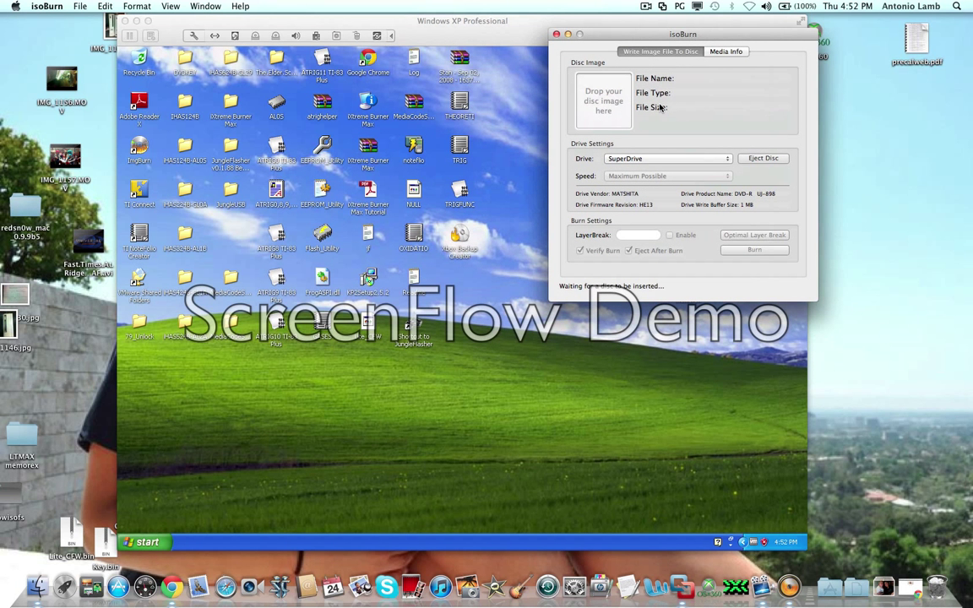
pyautogui.click(654, 165)
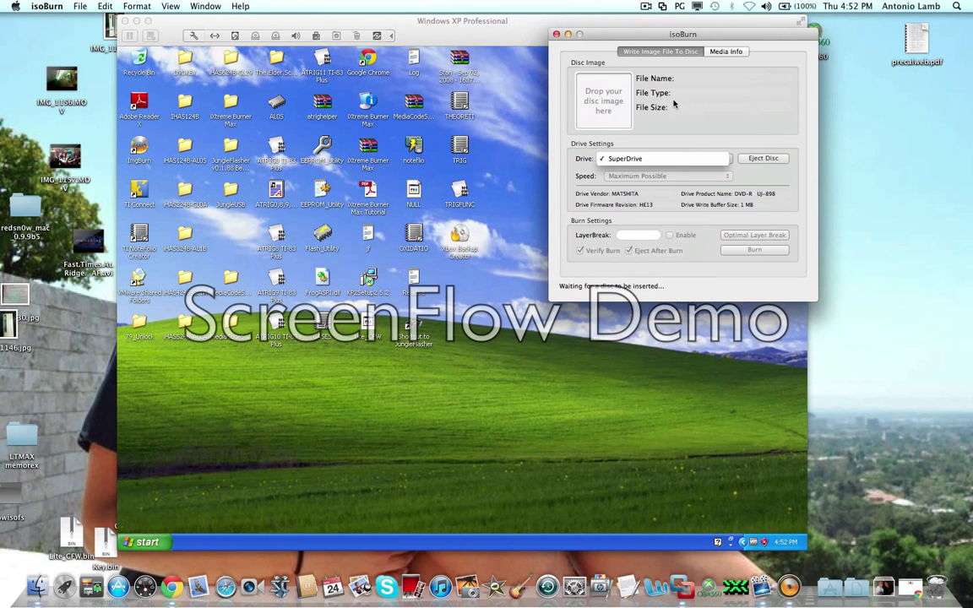
pyautogui.click(608, 97)
pyautogui.moveTo(702, 34); pyautogui.dragTo(548, 204)
pyautogui.click(402, 204)
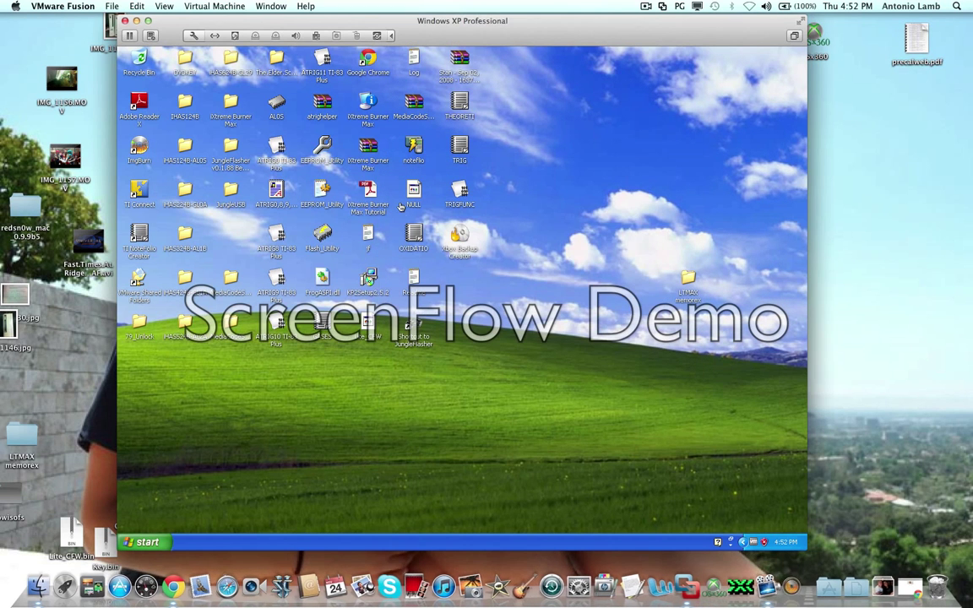